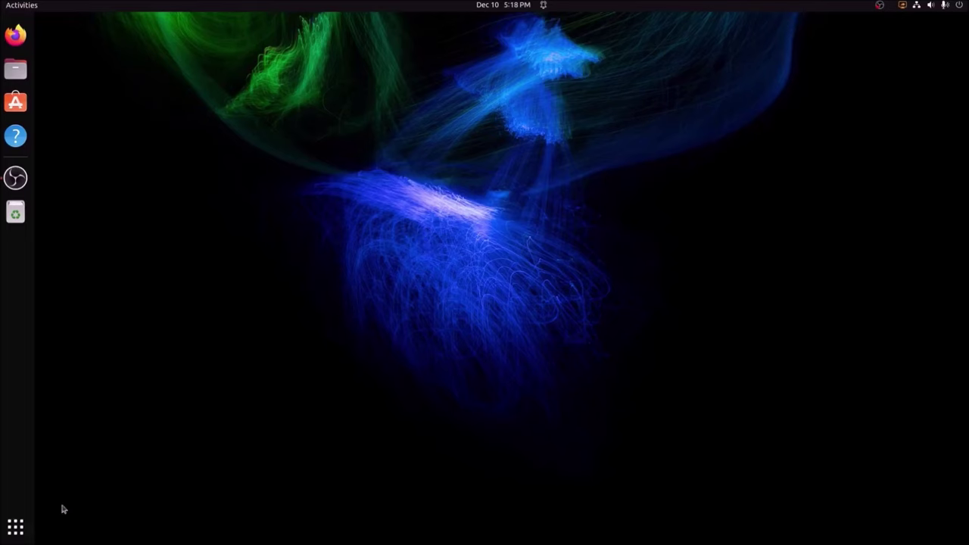
- Launch Word 2013 from the Microsoft Office app folder and start a blank document
click(16, 526)
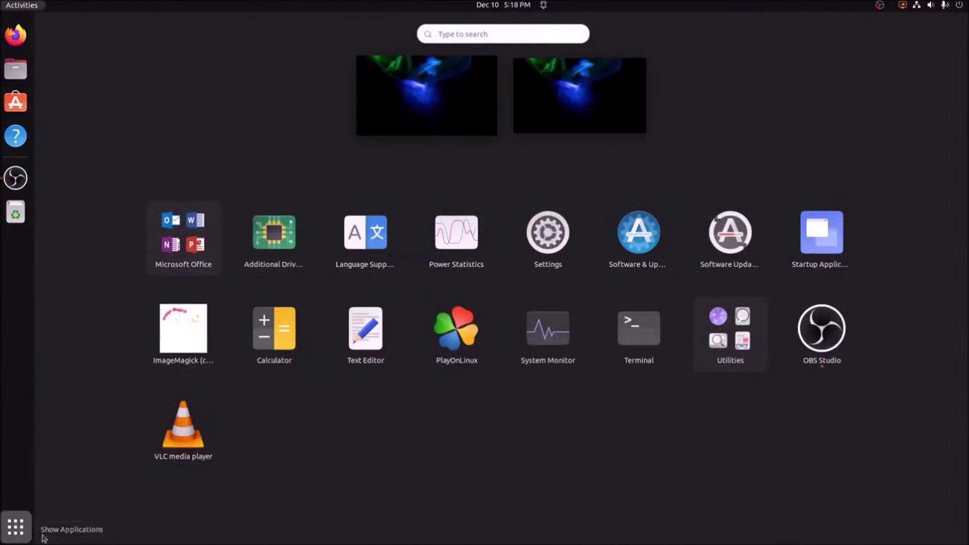
click(211, 231)
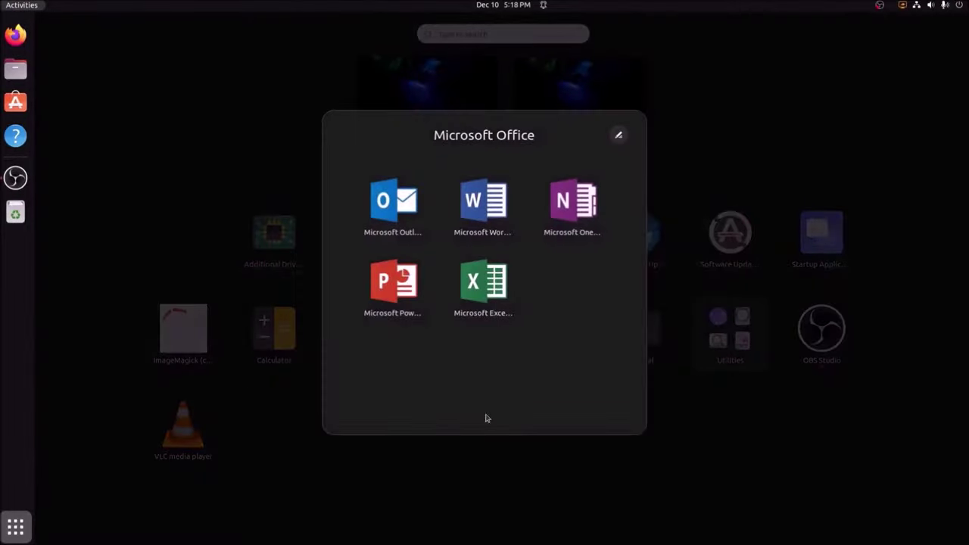
click(463, 215)
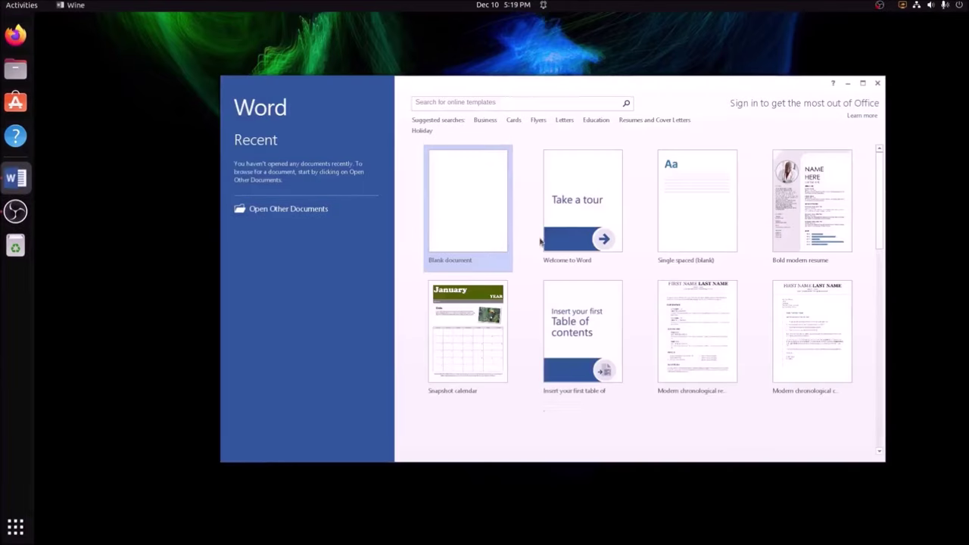
scroll(704, 303, down, 5)
scroll(762, 313, up, 5)
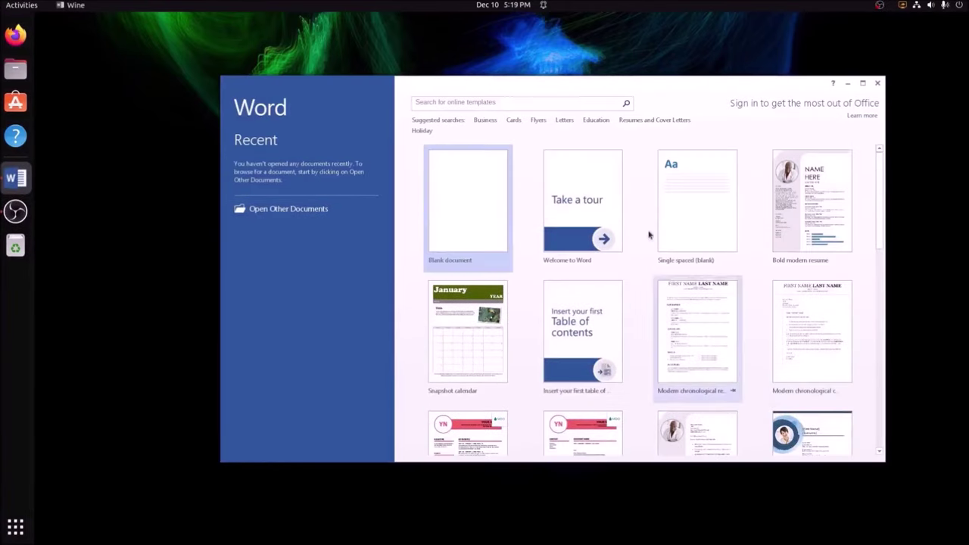
click(478, 201)
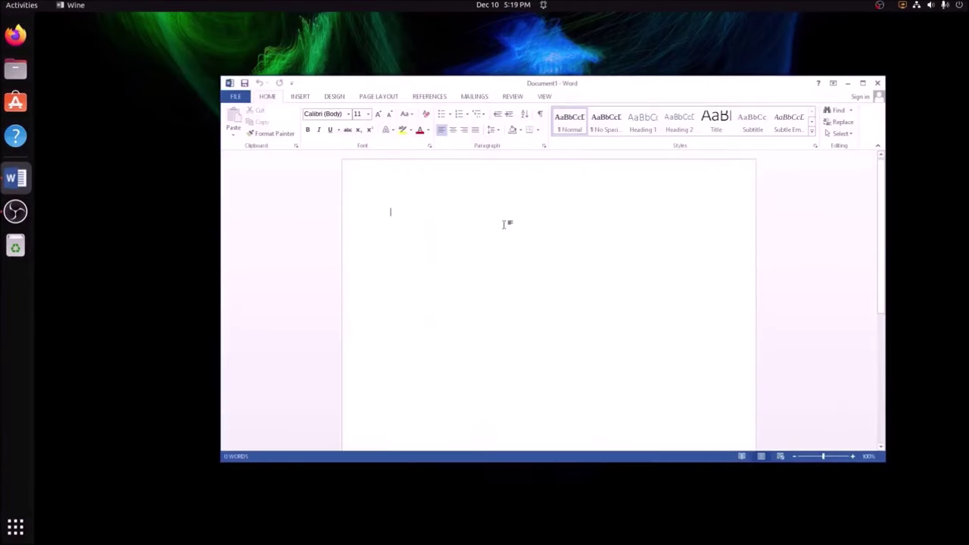
- Type a sample line and format it centred, aakar font, size 20, Heading 2 style
text(Sdkjf wljer lkjwe rwer wer we)
key(ctrl+a)
click(453, 129)
click(348, 114)
click(335, 175)
click(378, 114)
click(378, 114)
click(378, 114)
click(378, 113)
click(378, 113)
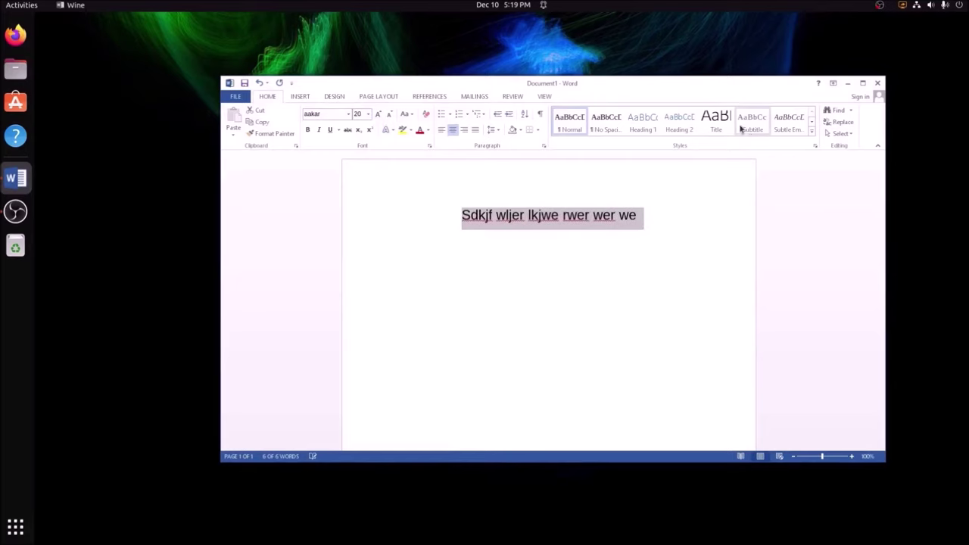
click(741, 128)
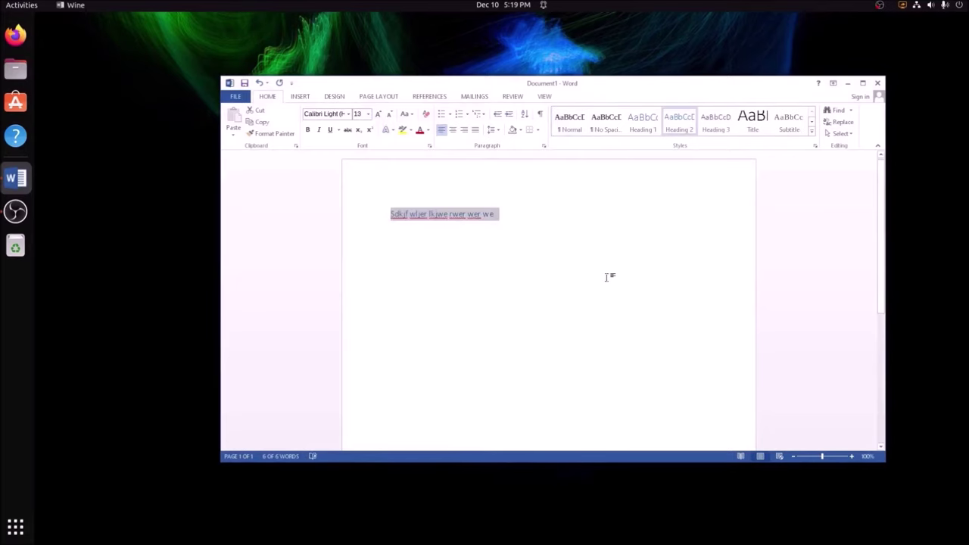
- Delete the line and close Word without saving the document
key(Delete)
key(alt+F4)
click(510, 299)
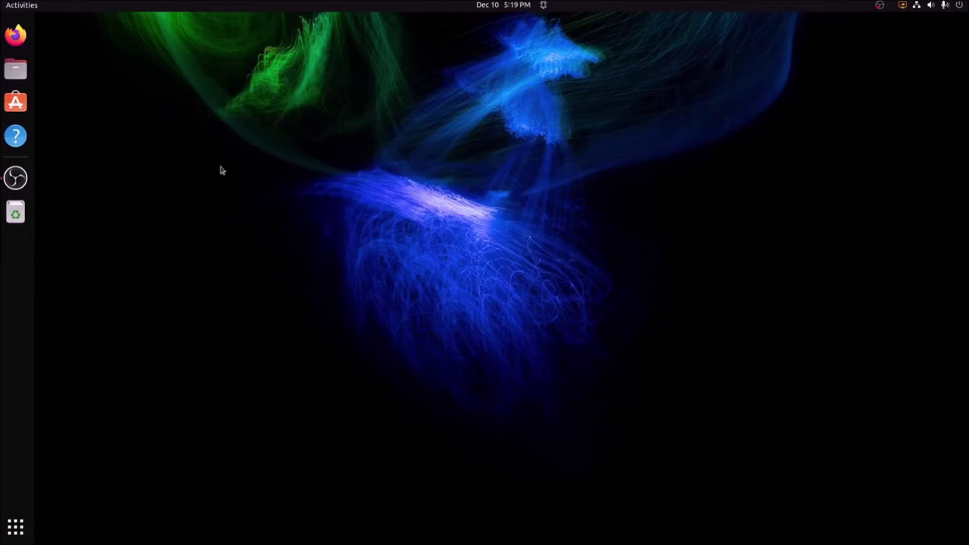
- Open the Software Files folder inside Downloads in the file manager
click(14, 69)
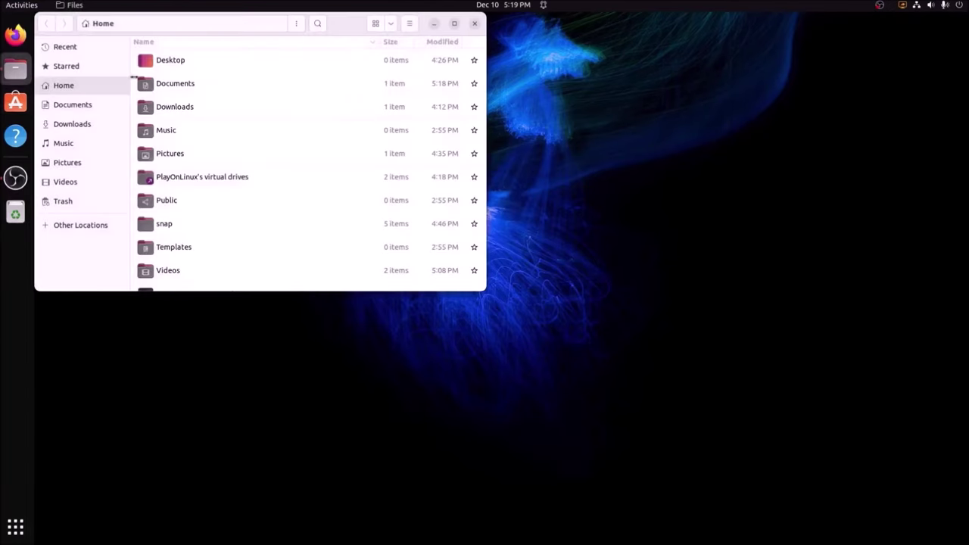
drag(327, 28, 491, 78)
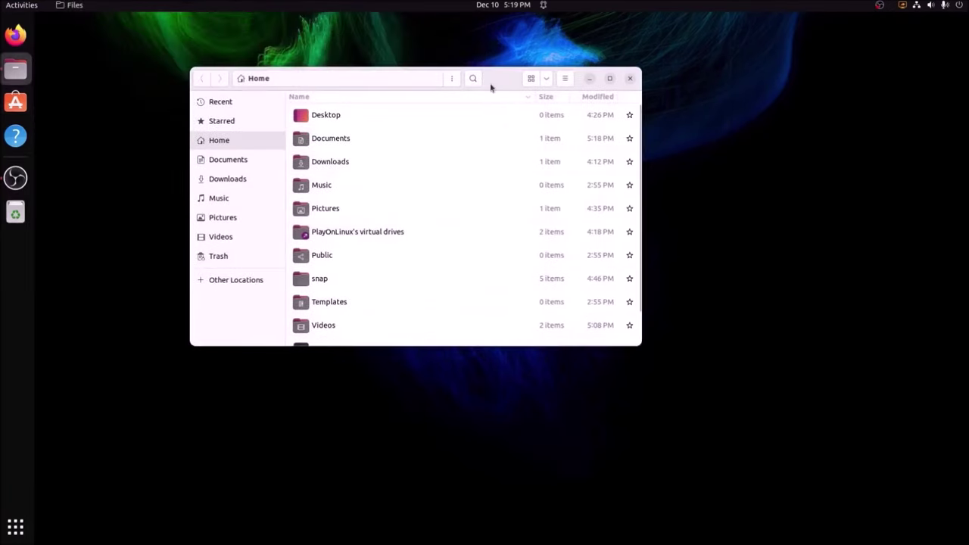
double_click(312, 165)
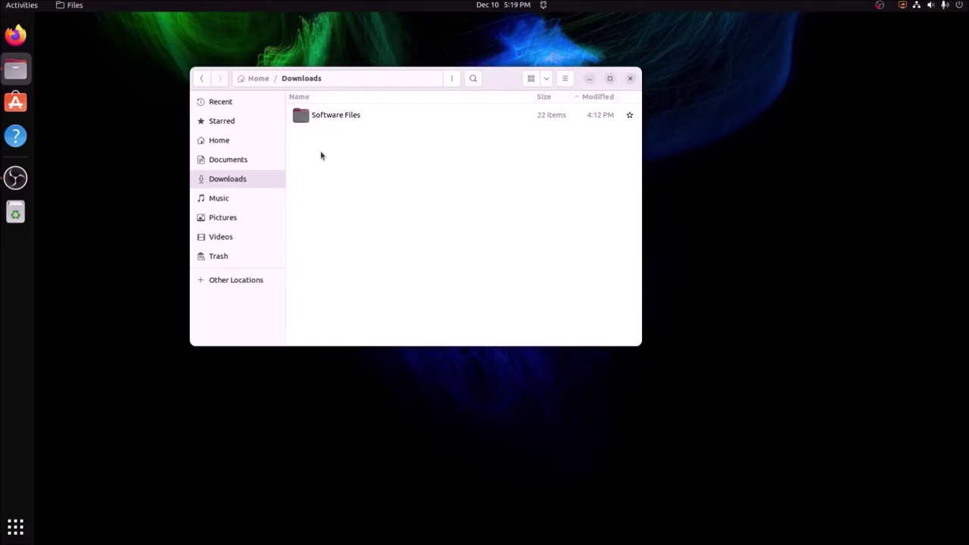
double_click(353, 123)
- Look through the Software Files folder contents, then minimize the file manager
scroll(353, 127, down, 6)
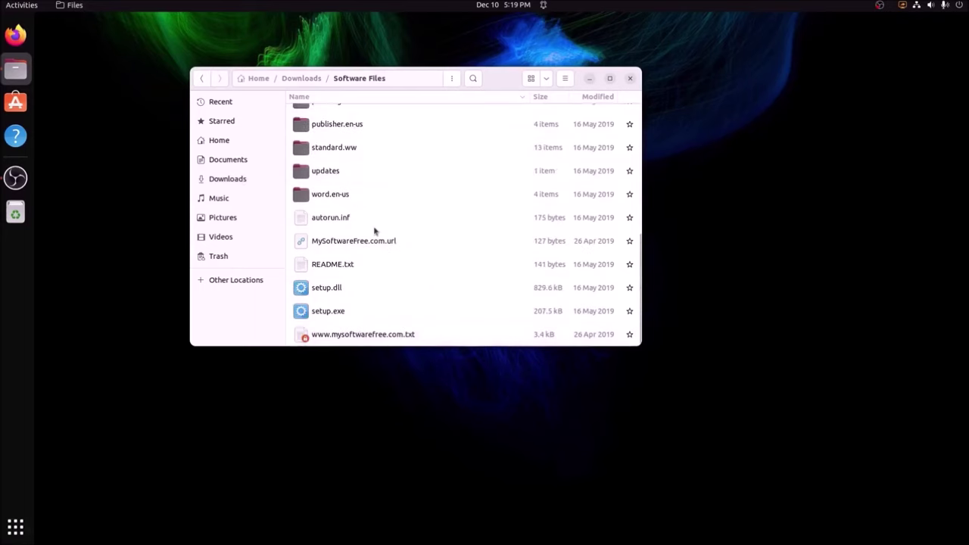
scroll(374, 231, up, 6)
scroll(373, 144, down, 6)
scroll(379, 153, up, 6)
scroll(381, 199, down, 6)
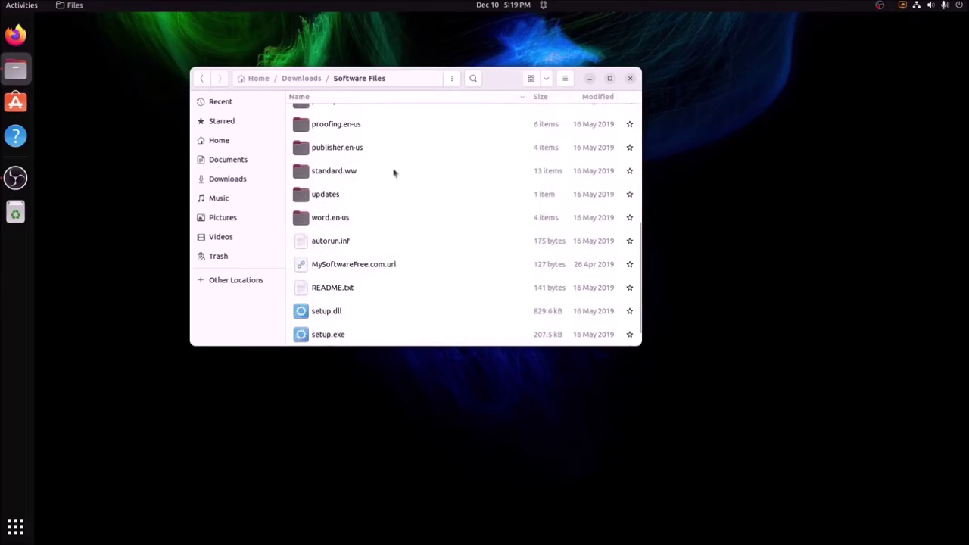
scroll(439, 178, down, 1)
scroll(527, 226, up, 6)
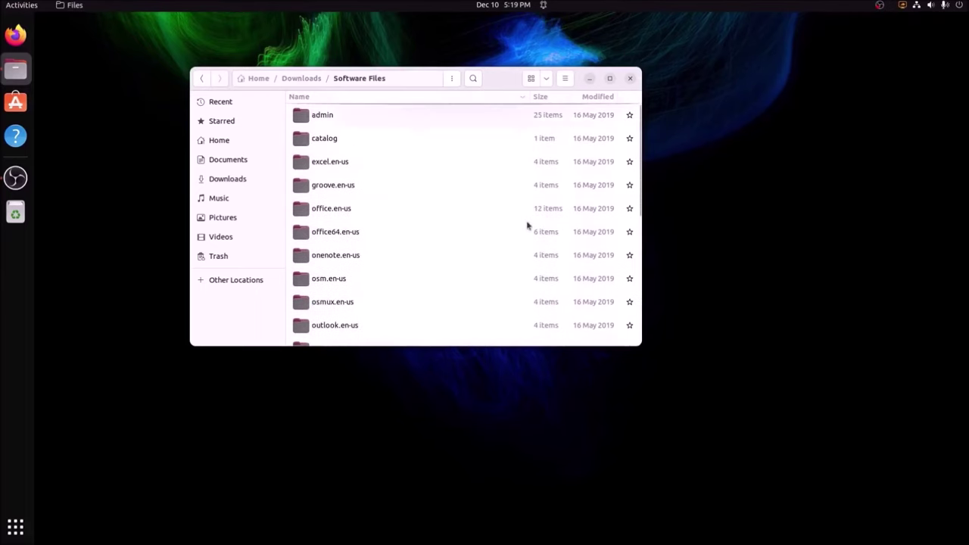
scroll(527, 226, down, 4)
scroll(386, 133, down, 3)
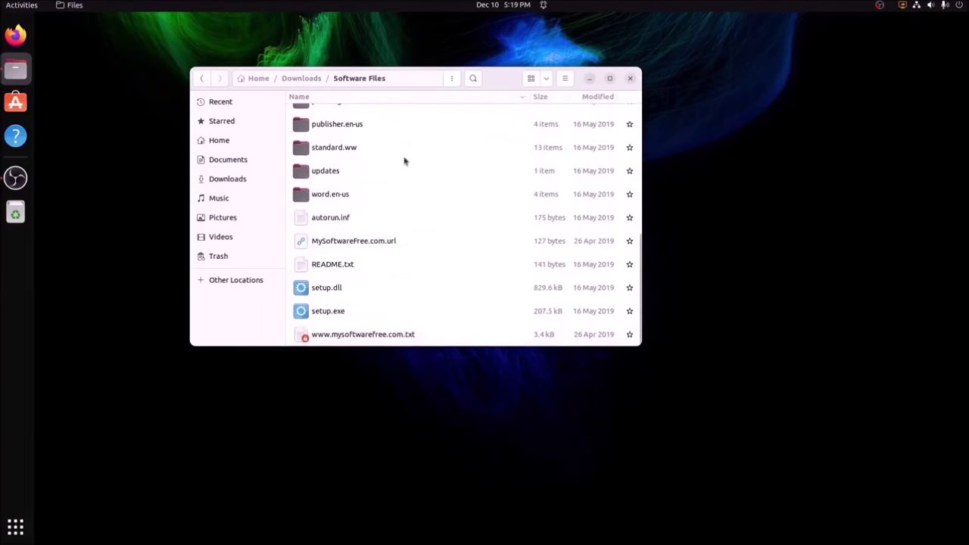
click(591, 78)
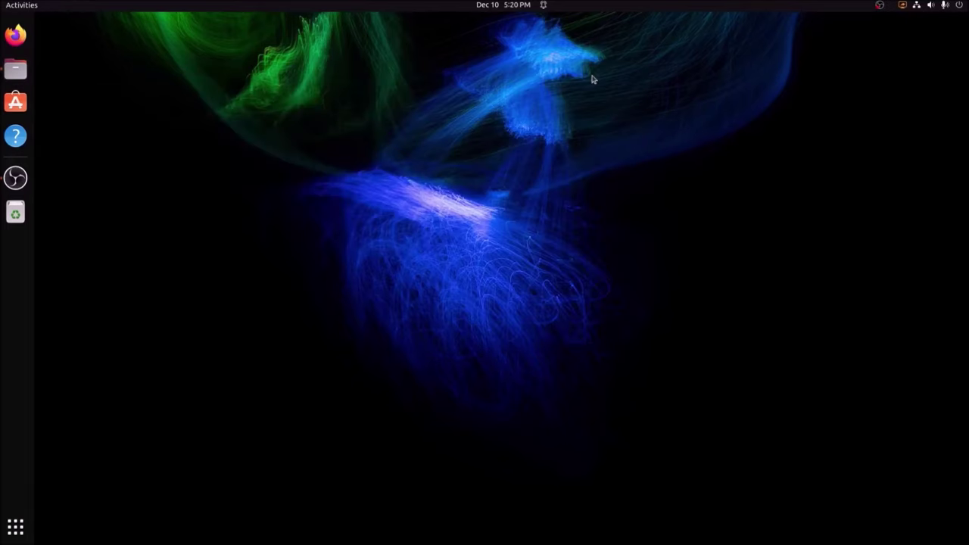
- Install PlayOnLinux from a terminal with 'sudo apt-get install playonlinux'
key(ctrl+alt+t)
text(sud)
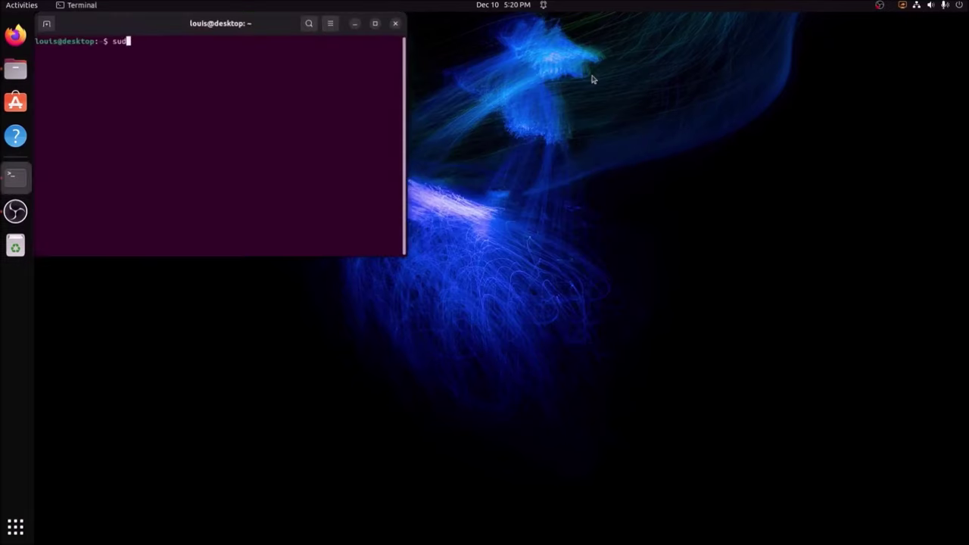
text(o apt-get install playonlinux)
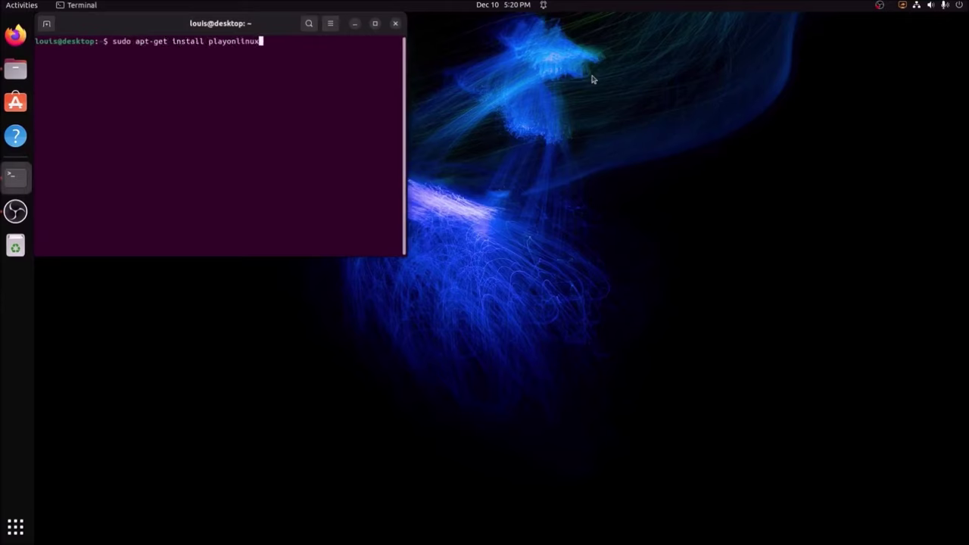
key(Return)
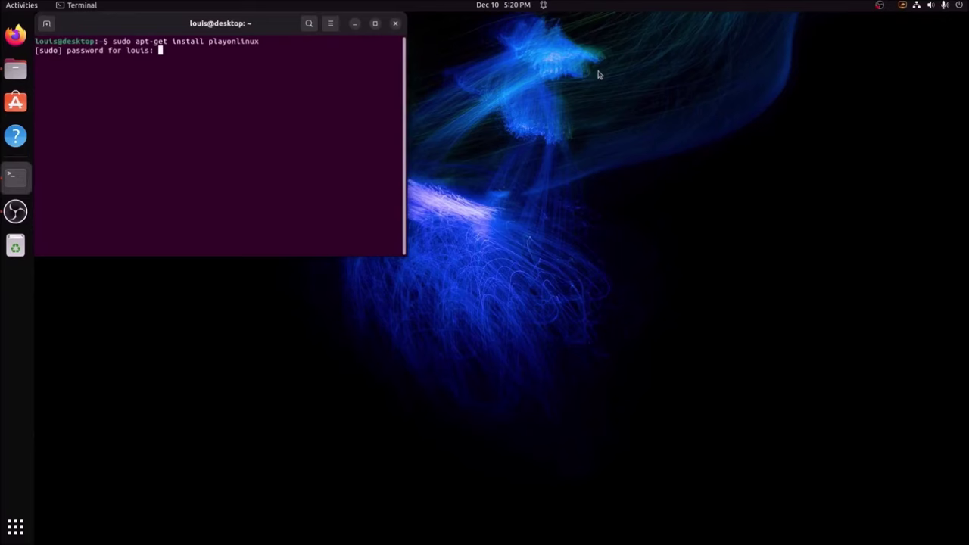
key(Return)
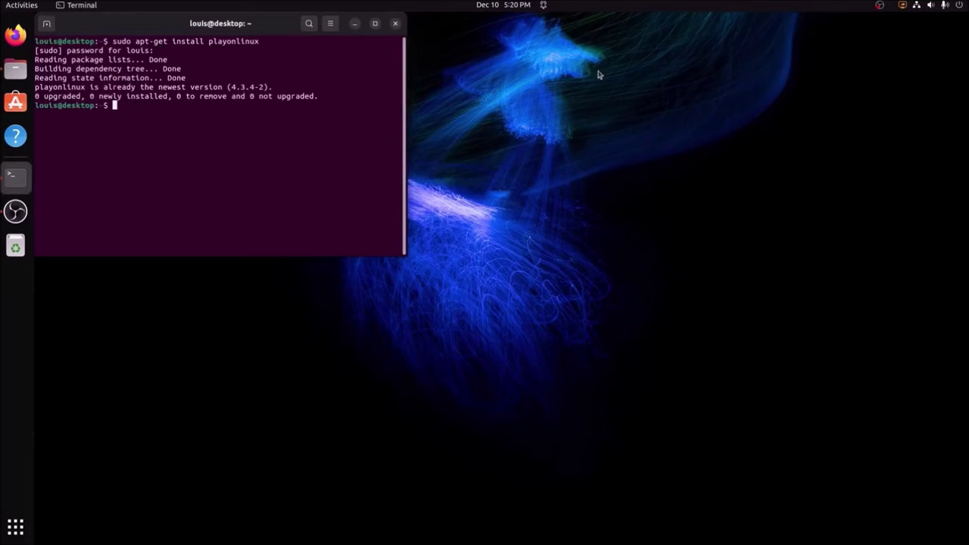
- Install winbind with 'sudo apt-get install winbind' and close the terminal
text(sudo apt-get instalwi)
key(BackSpace)
key(BackSpace)
key(BackSpace)
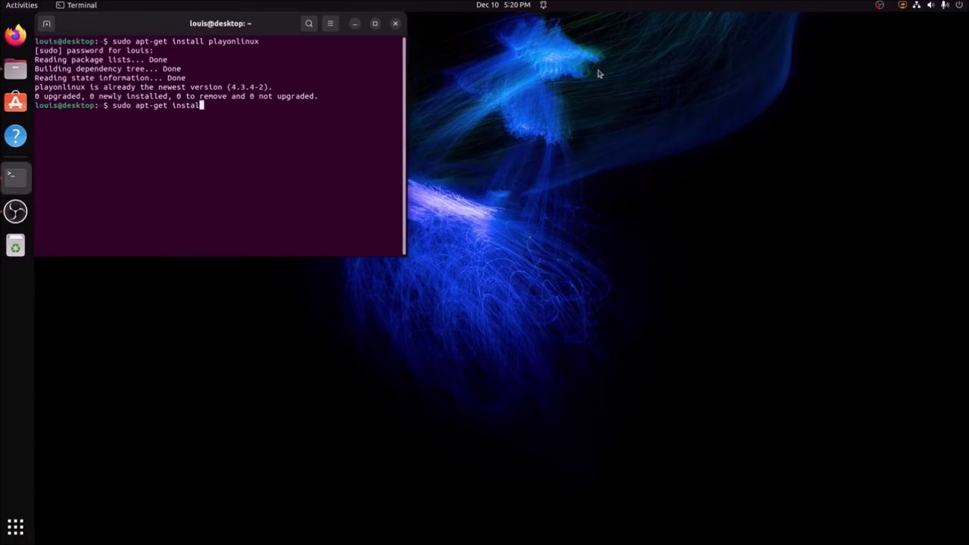
text(winbind)
key(Return)
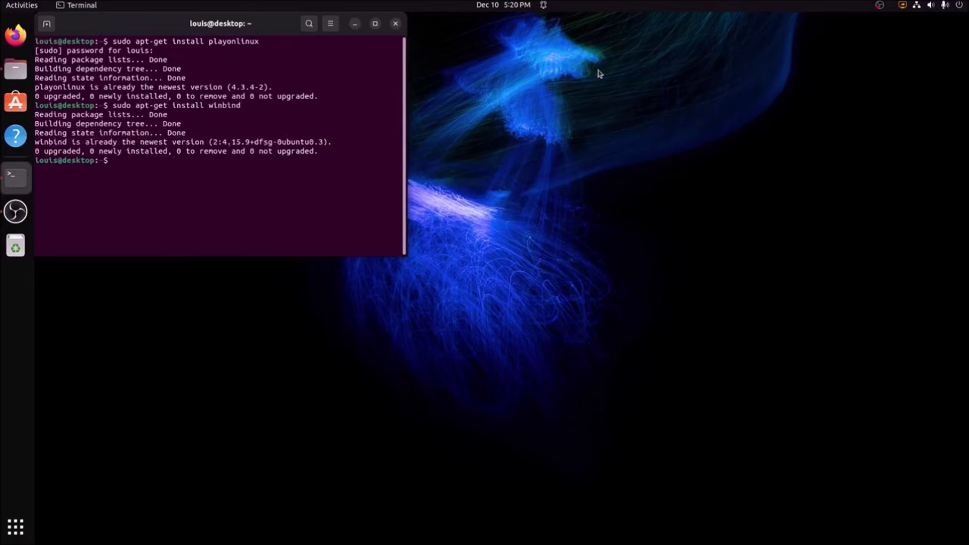
drag(281, 28, 508, 56)
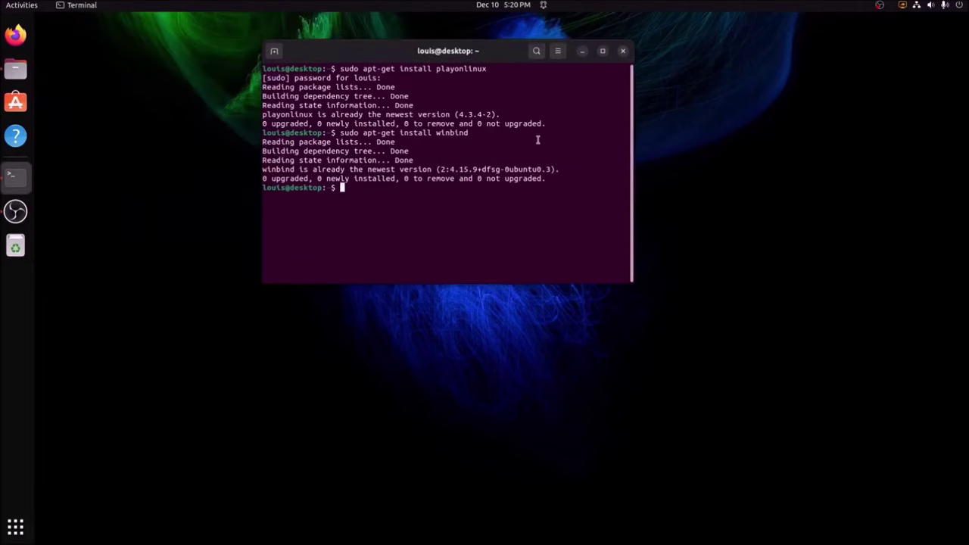
click(623, 51)
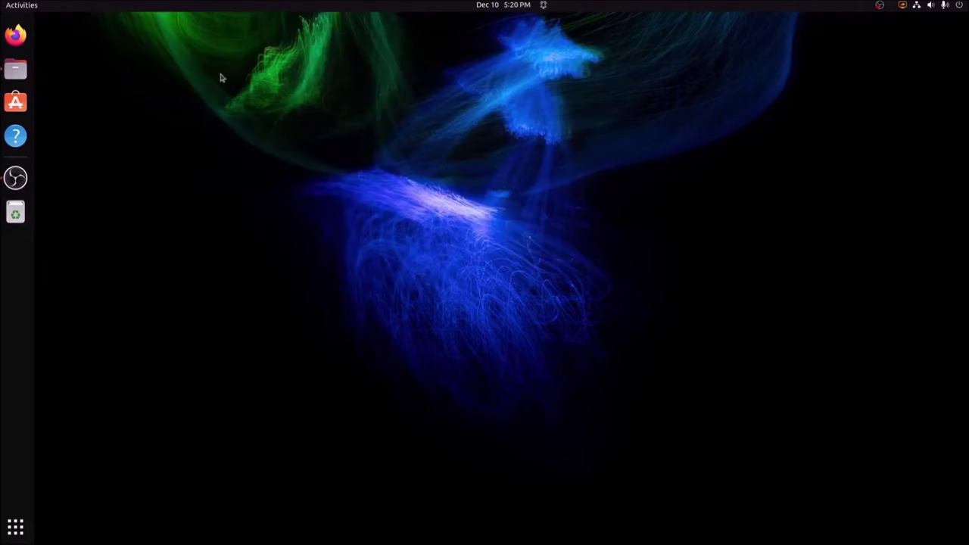
- In PlayOnLinux, search 'office' and begin installing Microsoft Office 2013, acknowledging the testing warning
click(4, 526)
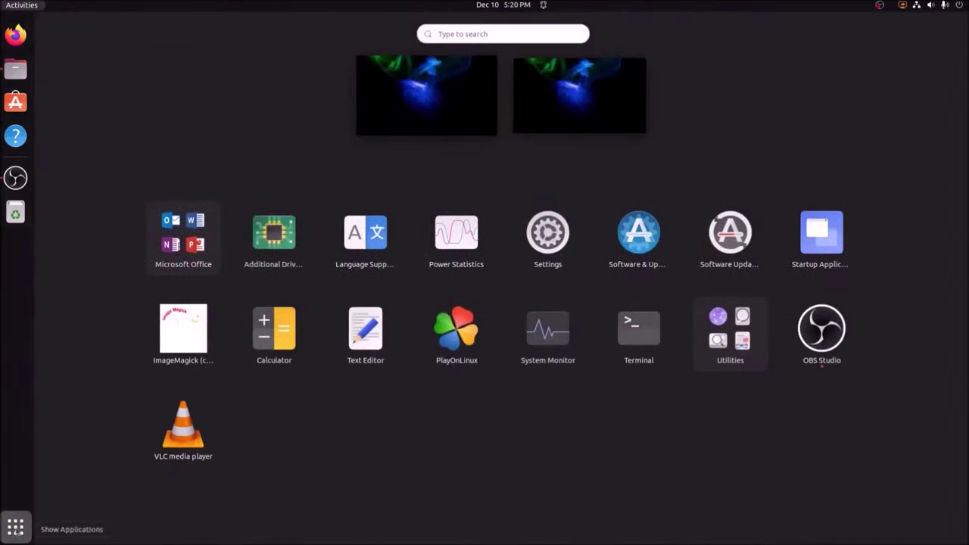
click(463, 329)
drag(203, 26, 725, 127)
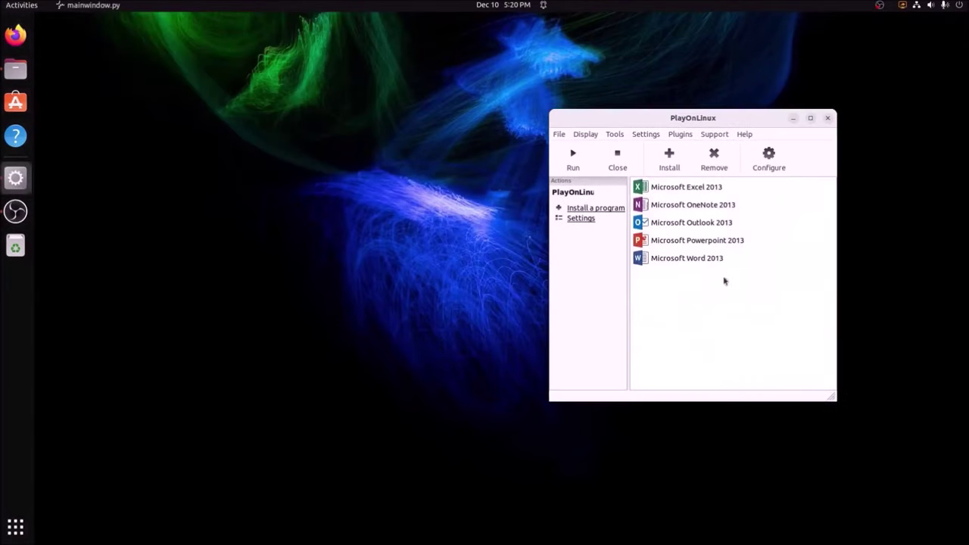
click(669, 157)
click(95, 76)
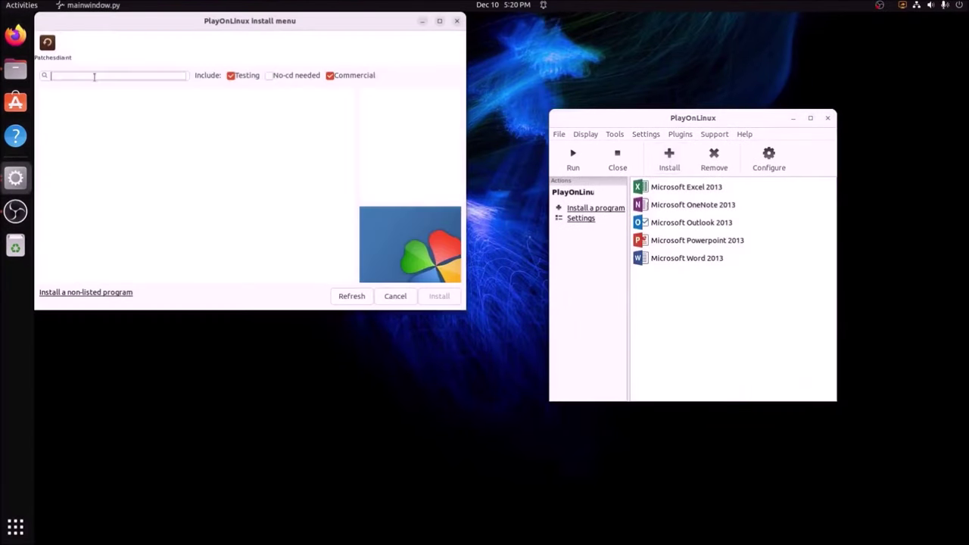
text(office)
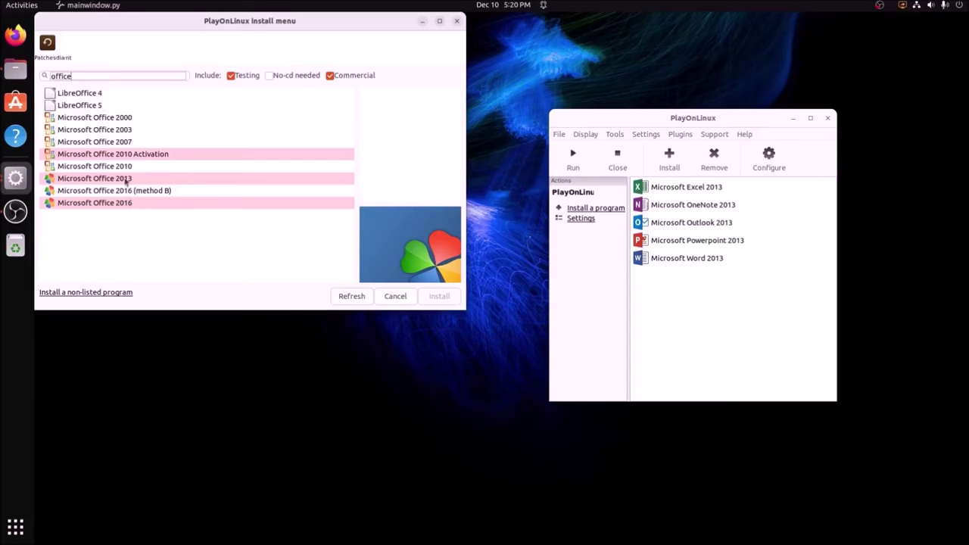
click(126, 179)
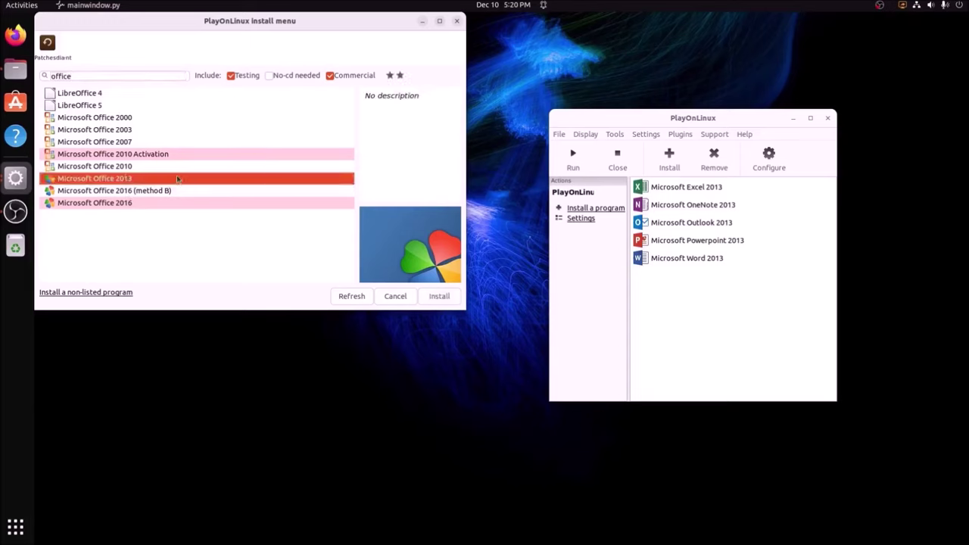
click(439, 296)
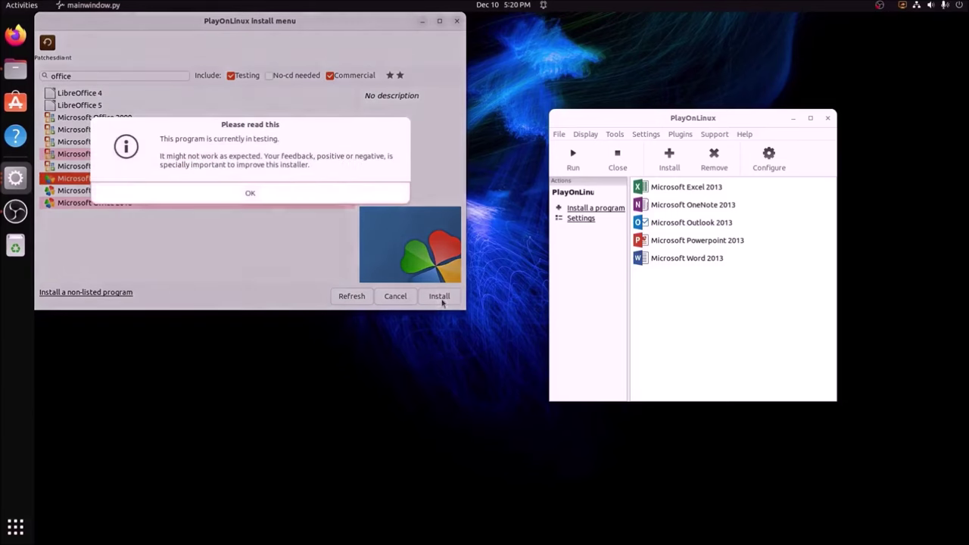
click(302, 196)
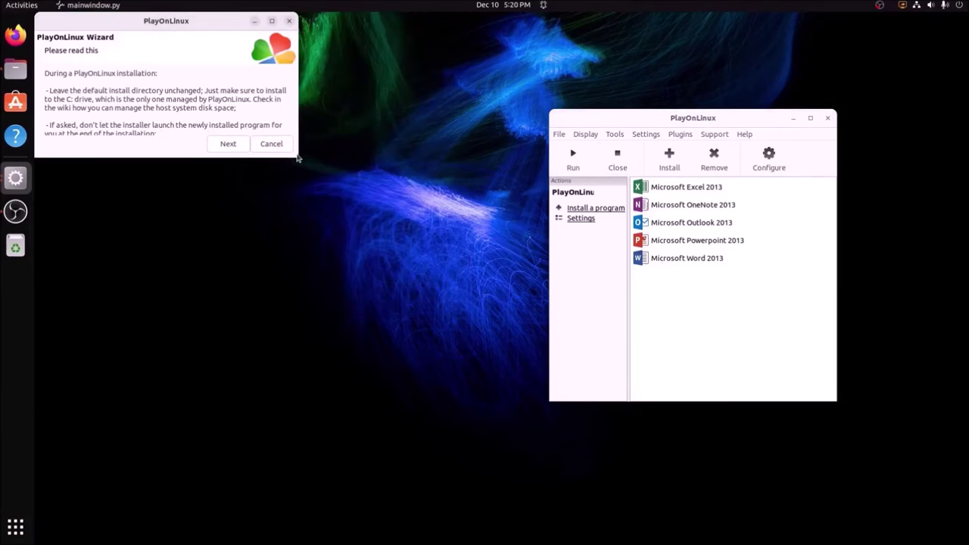
- Get past the WineHQ and welcome notices and choose 'Use a setup file in my computer'
click(415, 264)
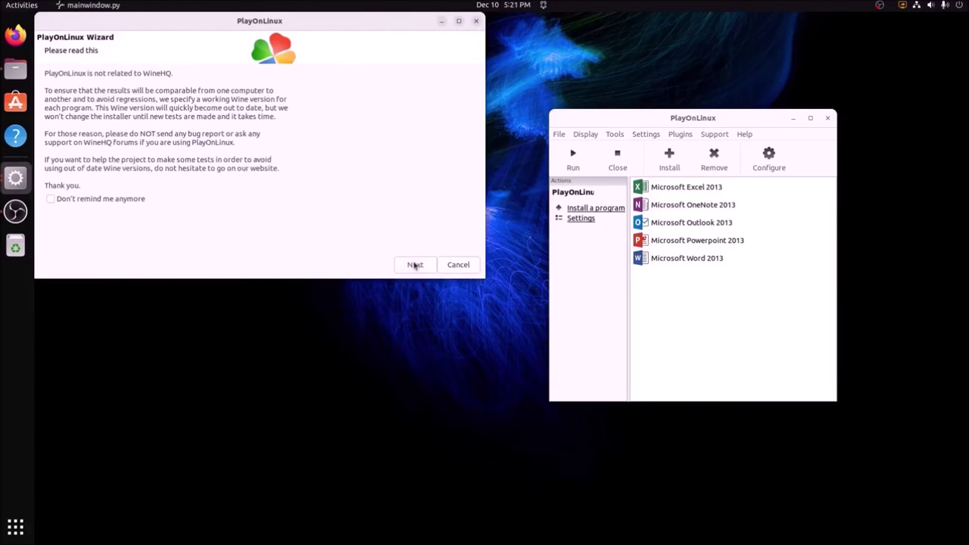
click(414, 264)
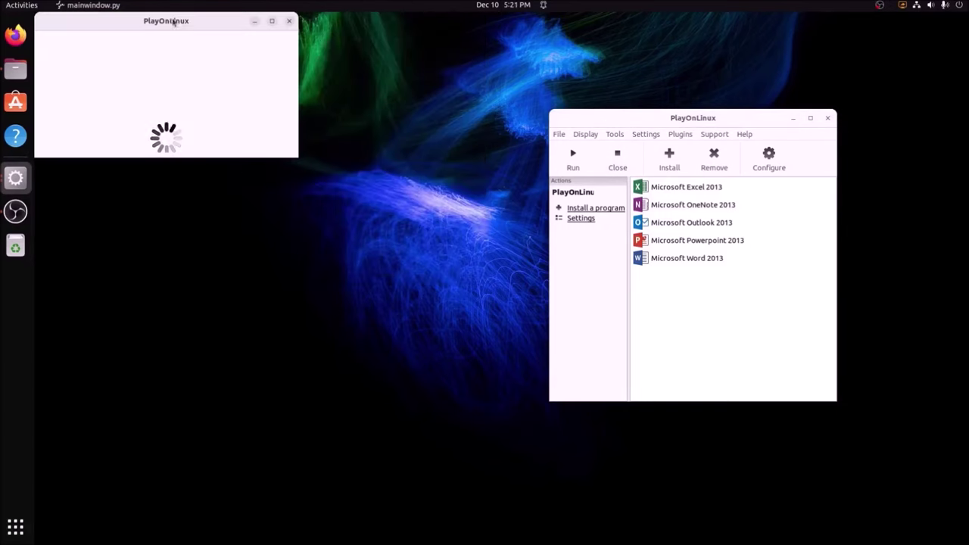
click(371, 185)
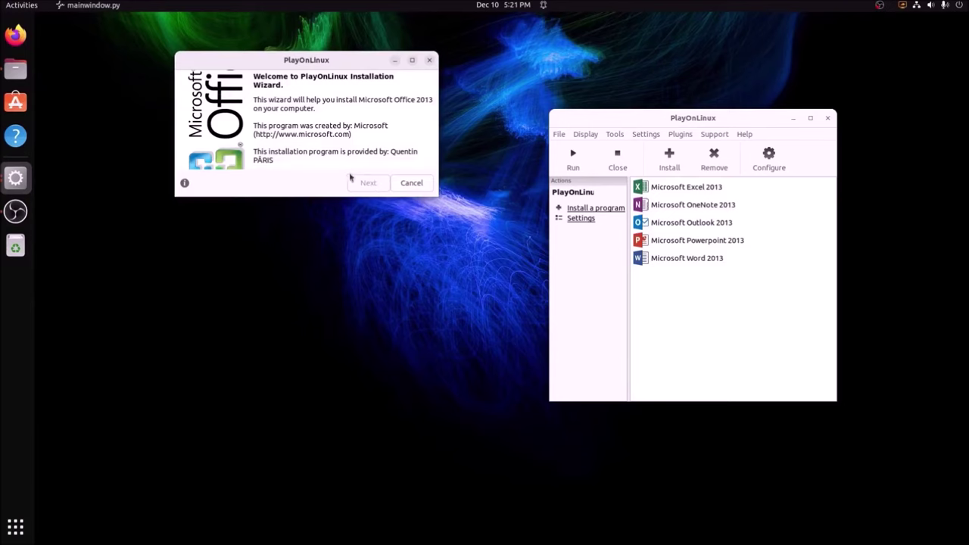
click(233, 127)
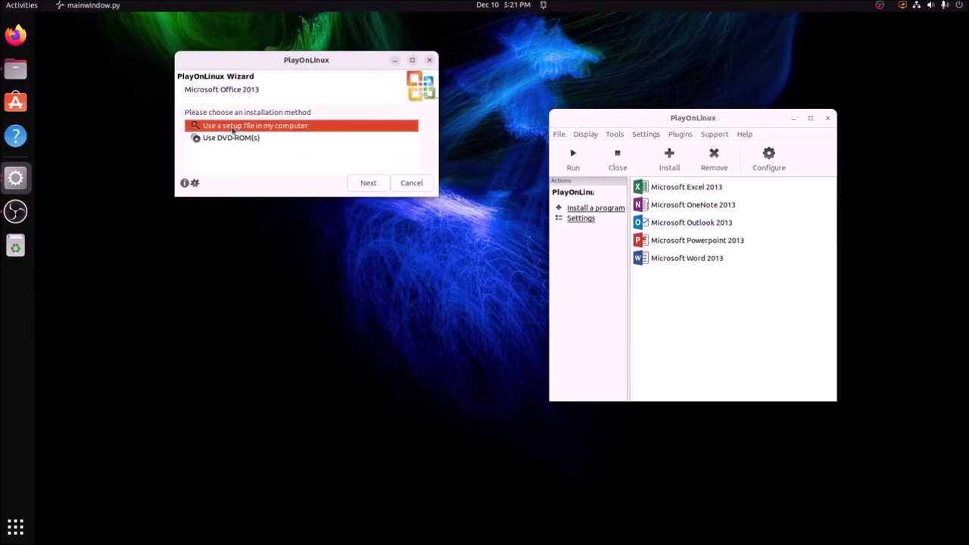
click(368, 183)
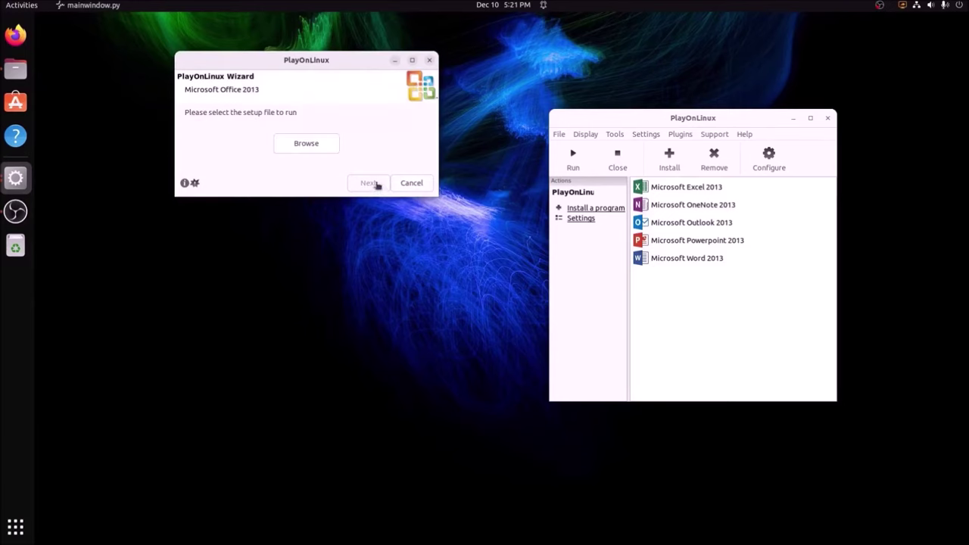
- Browse to Downloads/Software Files and pick setup.exe as the installer
click(328, 144)
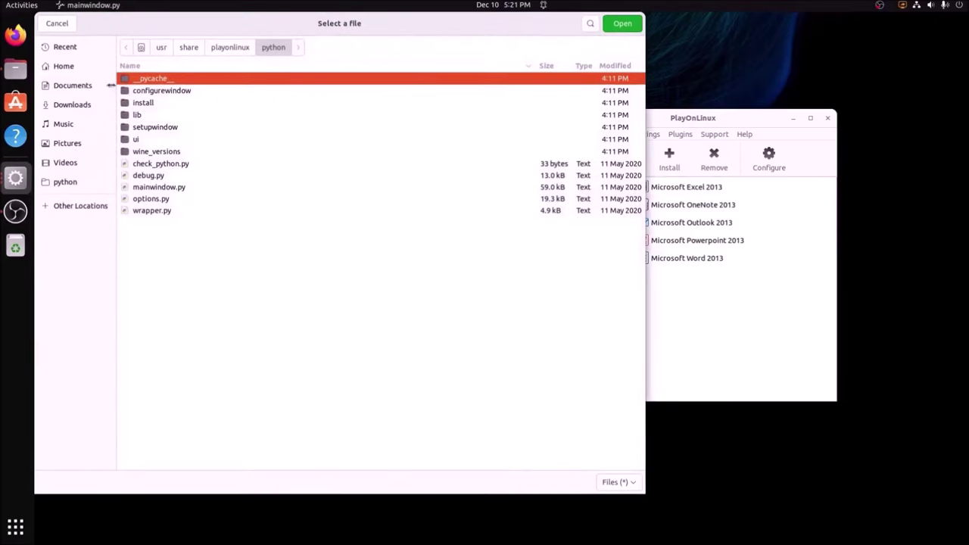
click(76, 105)
double_click(145, 80)
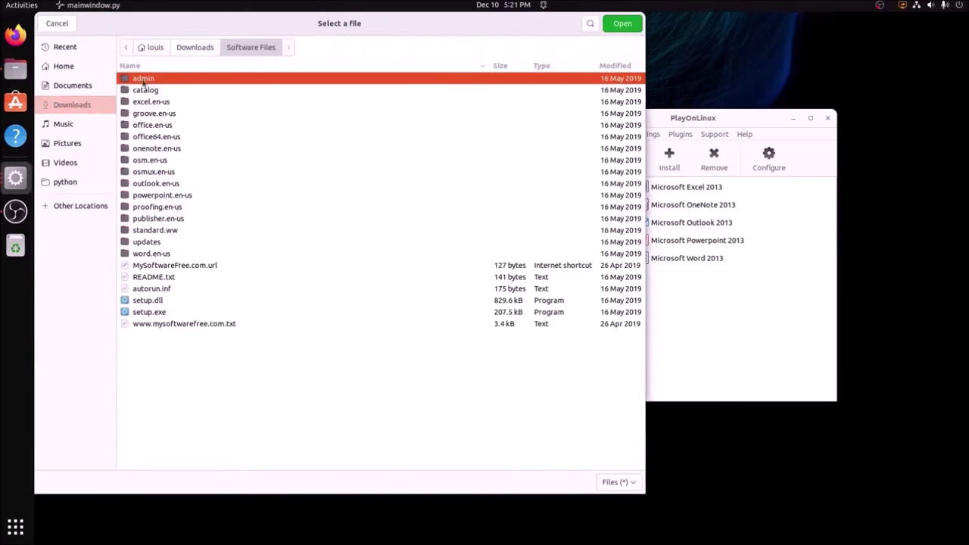
click(160, 313)
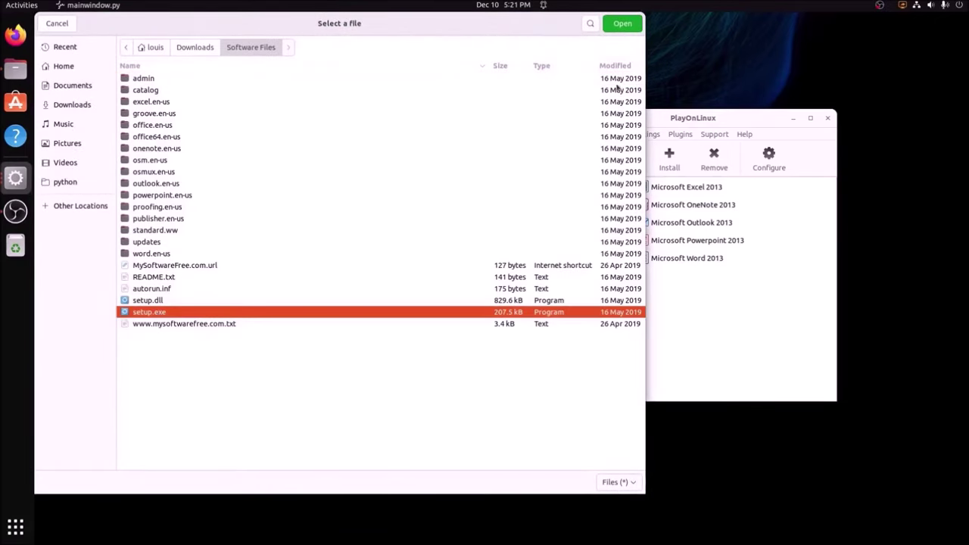
click(618, 27)
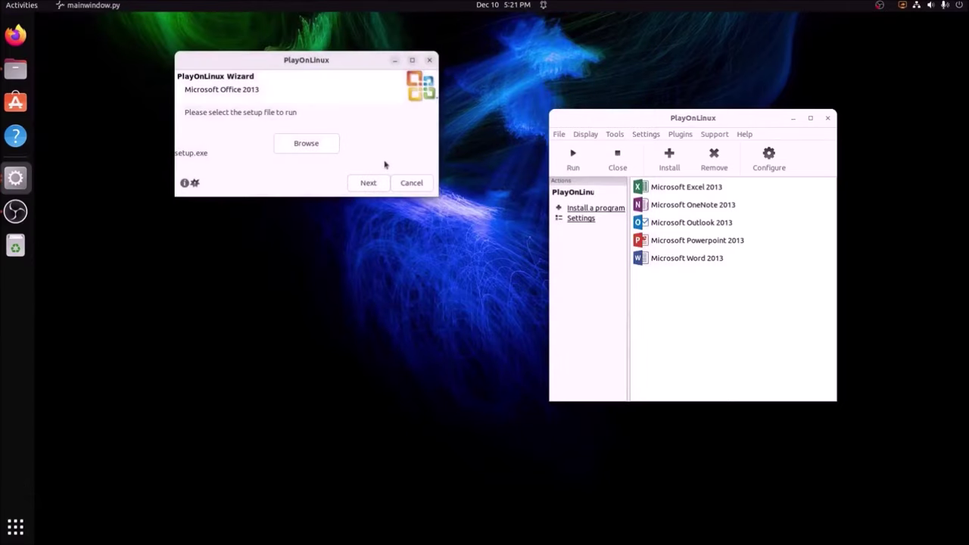
- Erase the existing Office2013 virtual drive and let PlayOnLinux recreate it
click(374, 185)
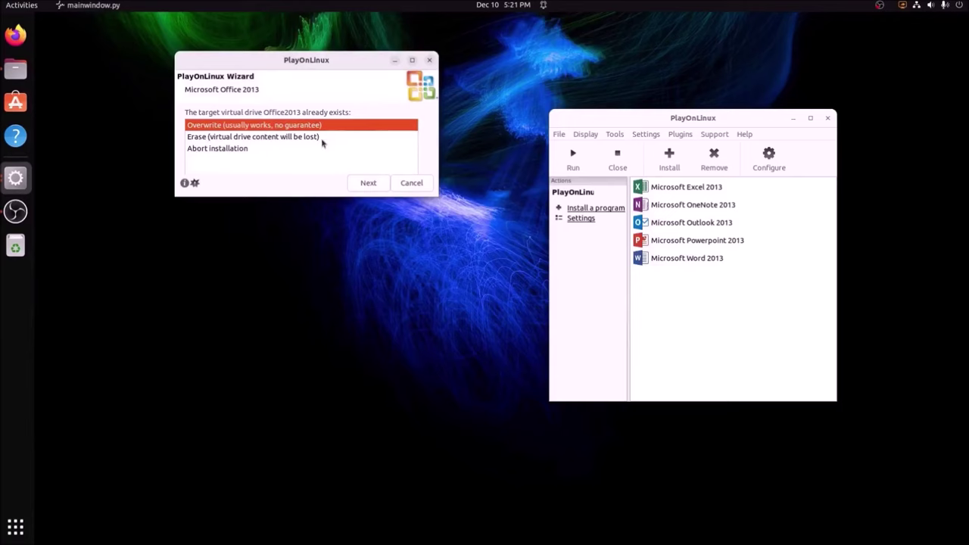
click(271, 136)
click(369, 184)
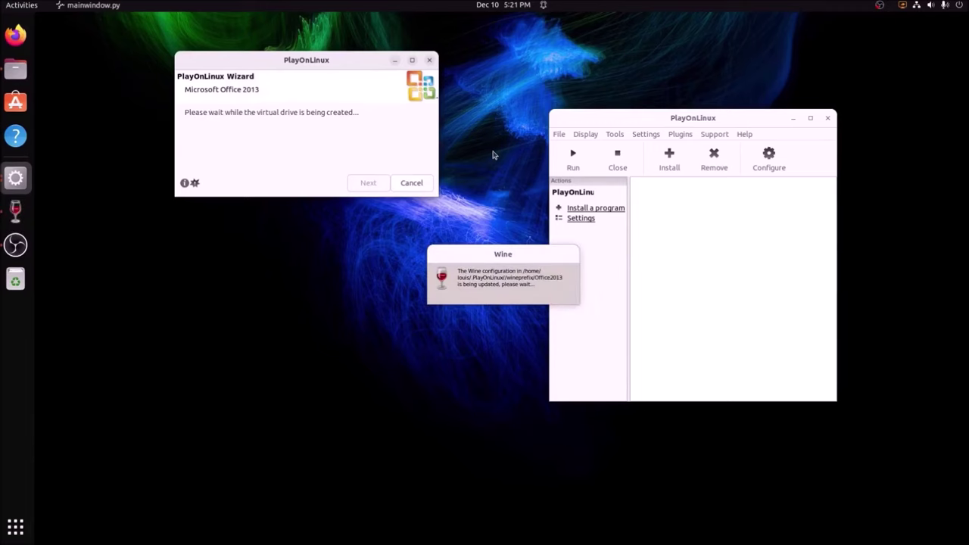
drag(476, 261, 235, 133)
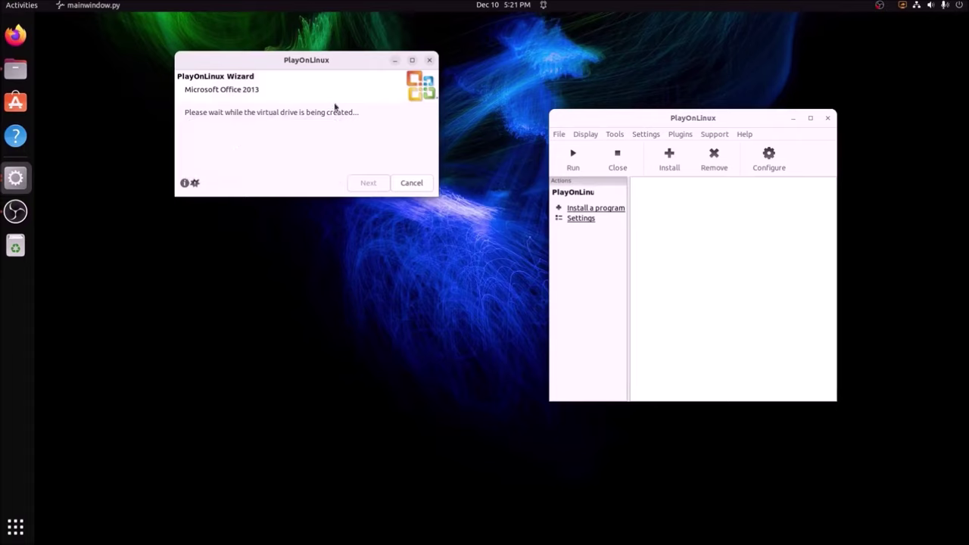
drag(329, 64, 324, 48)
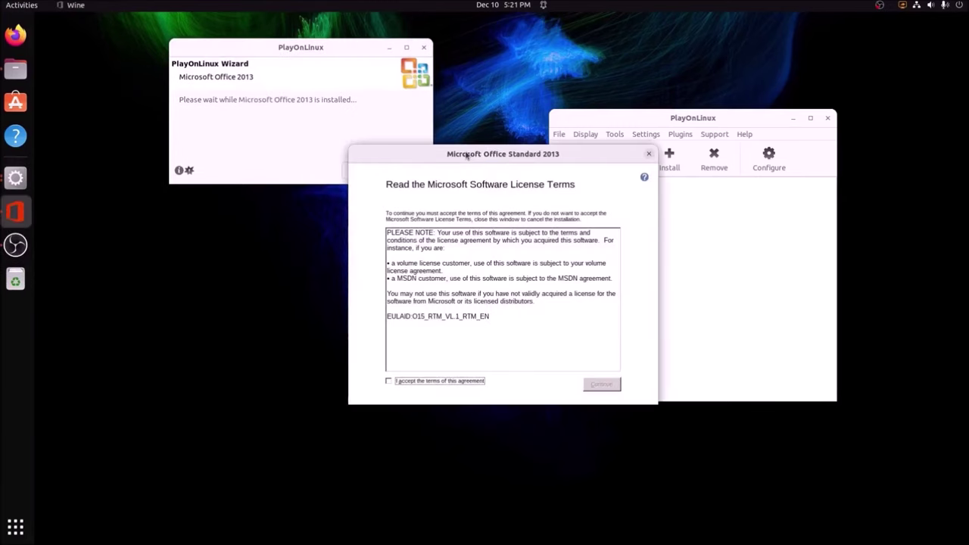
- Accept the Office 2013 license terms and run Install Now until setup completes
drag(466, 155, 312, 112)
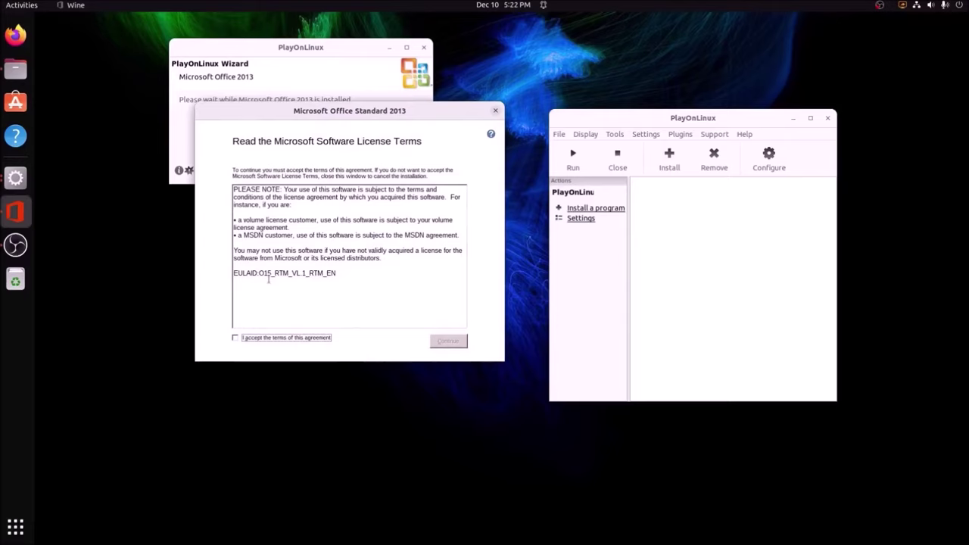
click(235, 339)
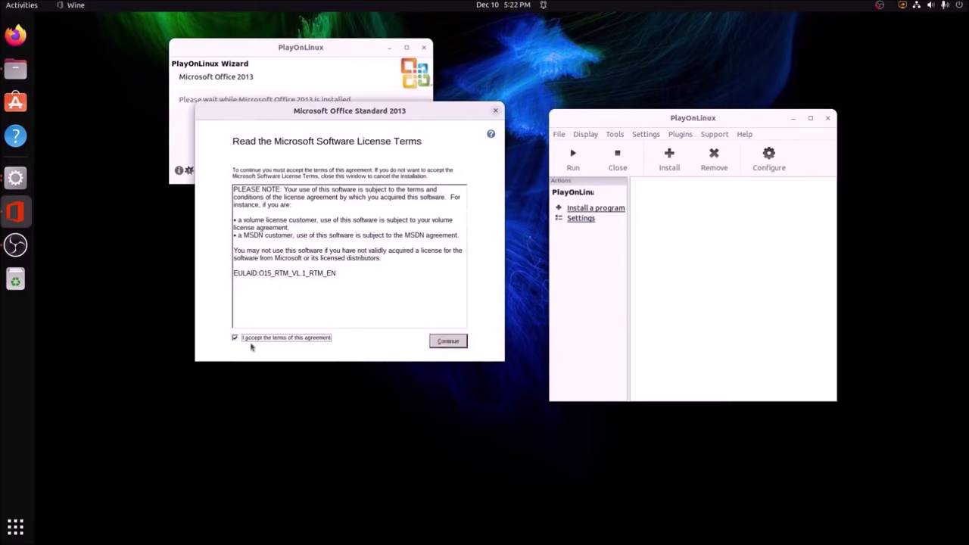
click(449, 347)
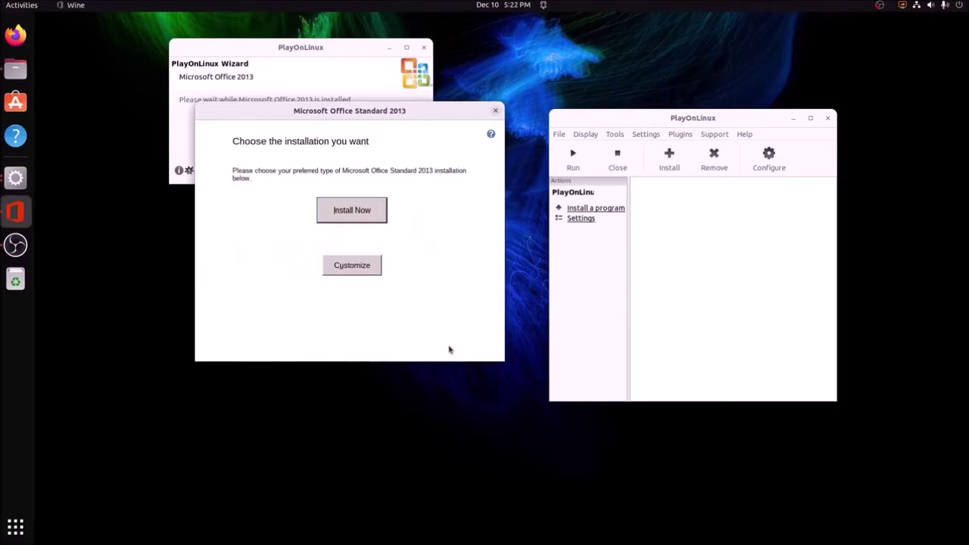
click(352, 210)
drag(334, 114, 285, 207)
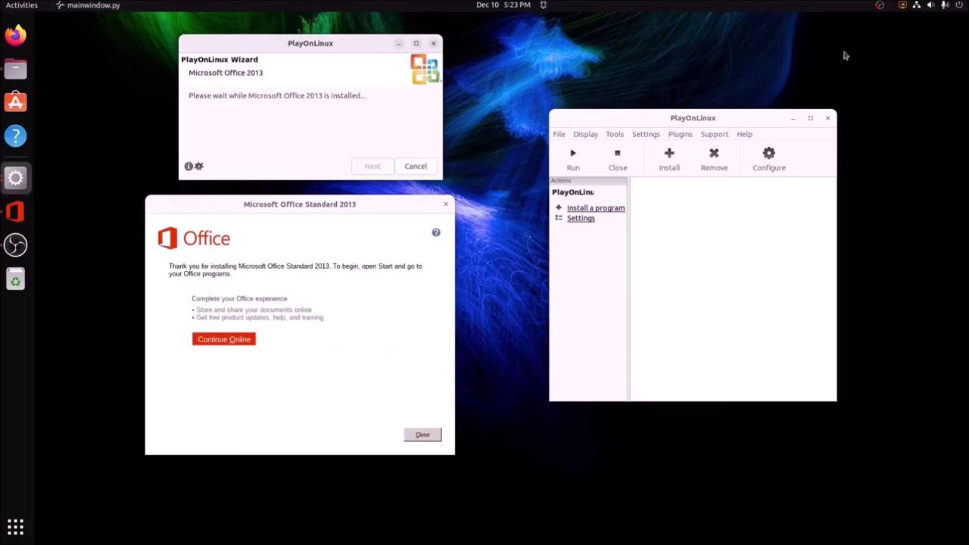
- Clear the Office completion message and delete the five new Office desktop shortcuts
drag(307, 204, 306, 211)
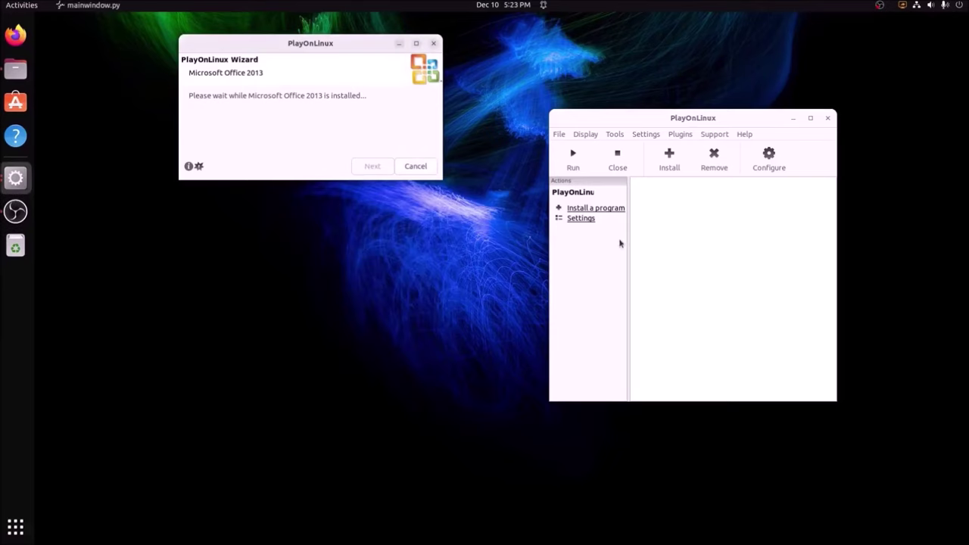
drag(315, 39, 309, 110)
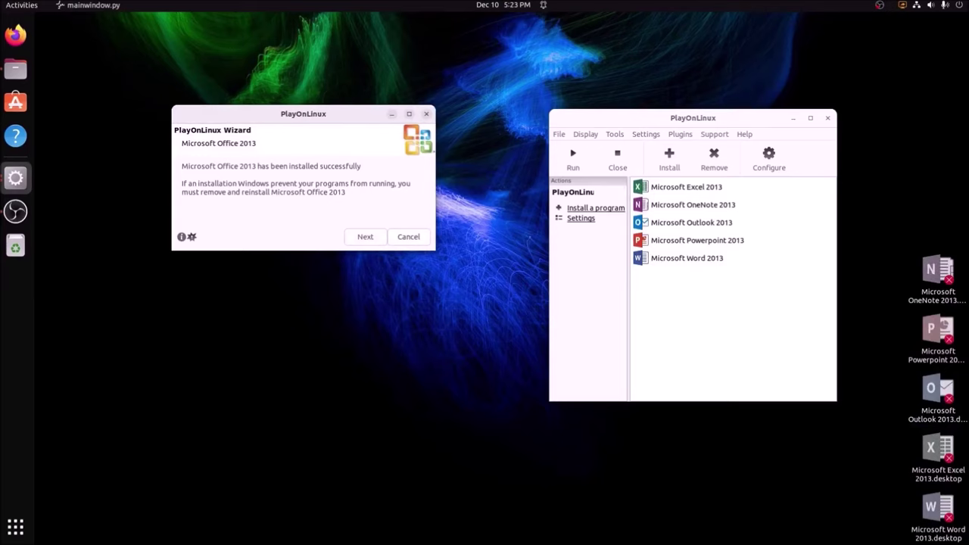
drag(963, 542, 891, 189)
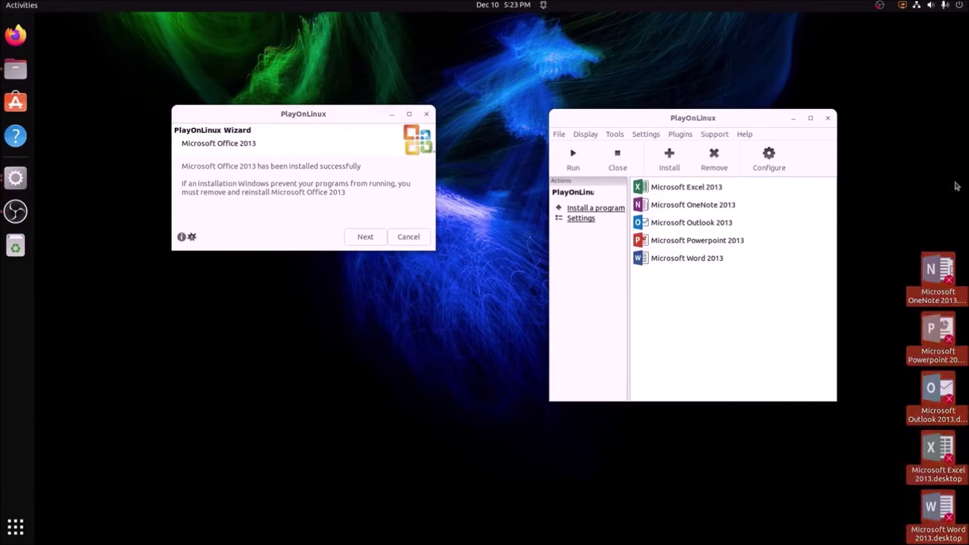
key(Delete)
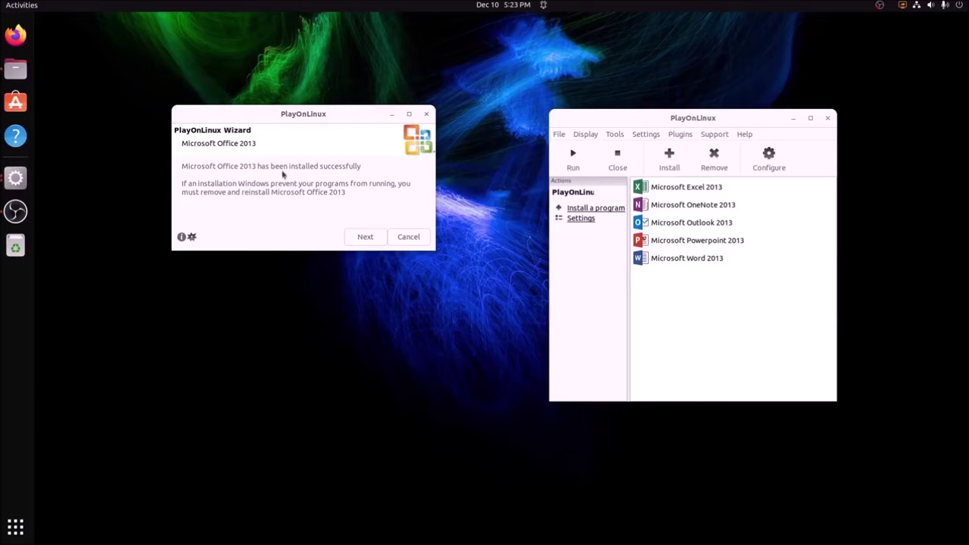
- Finish the installation wizard and close all PlayOnLinux windows
click(362, 236)
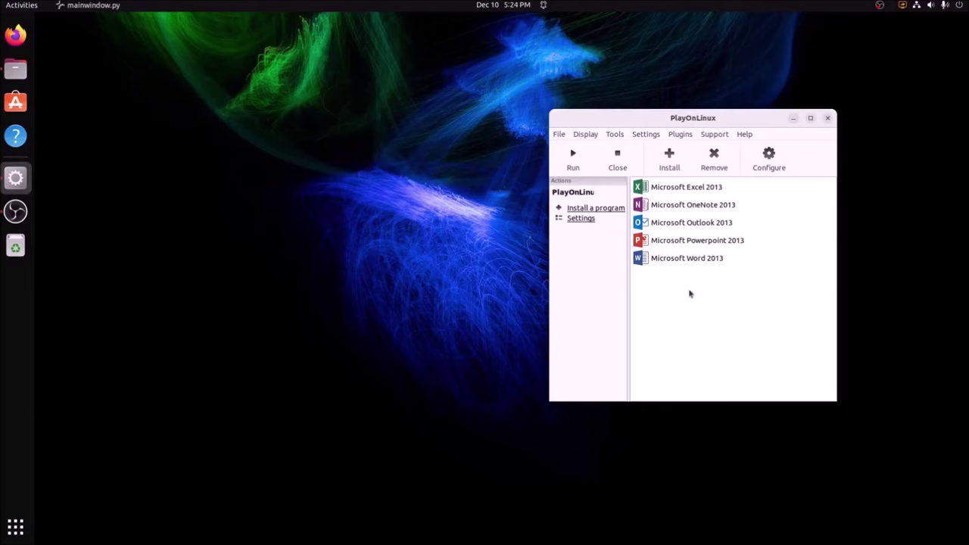
click(831, 119)
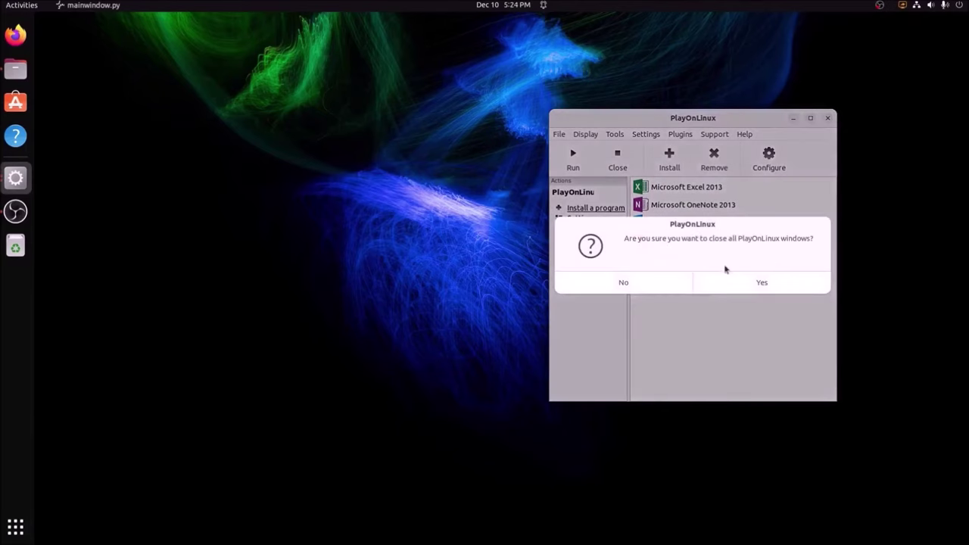
click(725, 278)
- Launch Microsoft Word 2013 from the Microsoft Office folder in the app grid
click(18, 527)
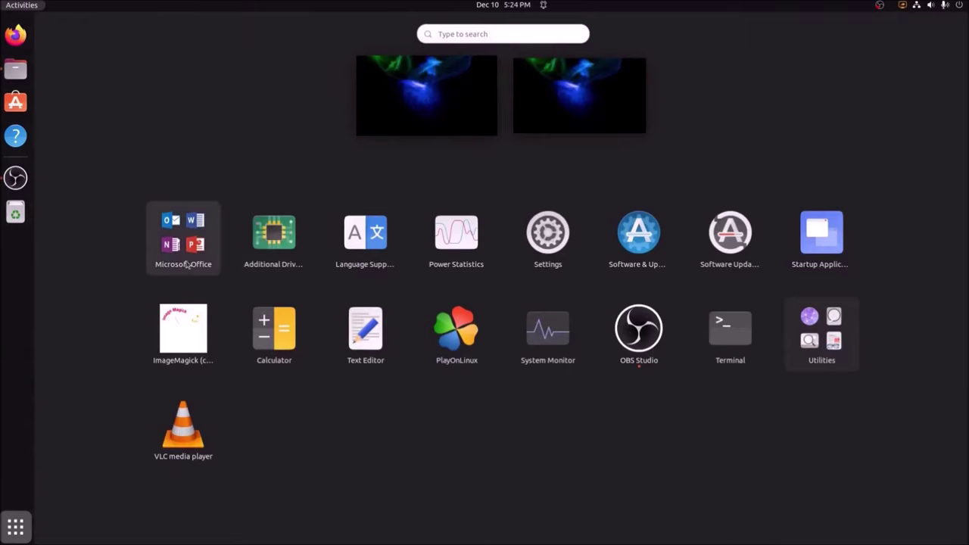
click(184, 243)
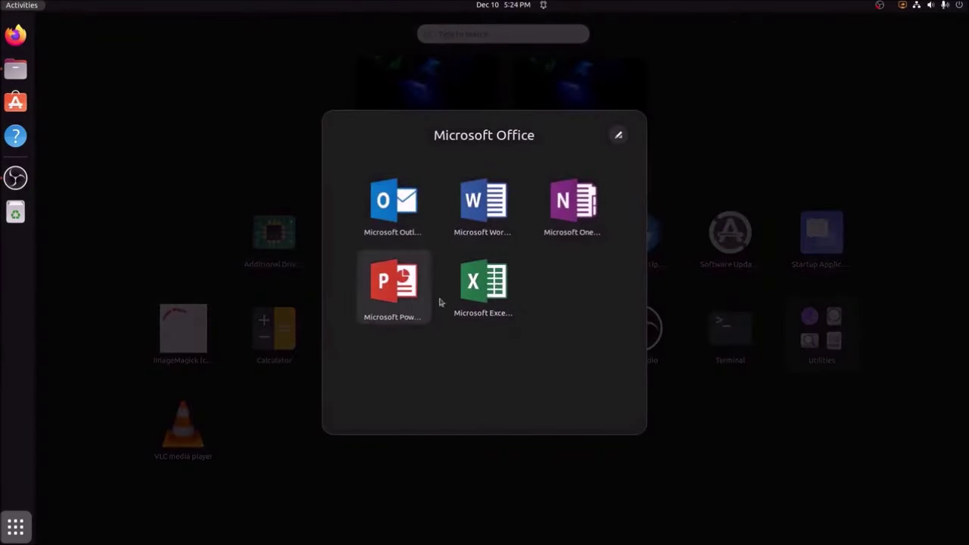
click(487, 216)
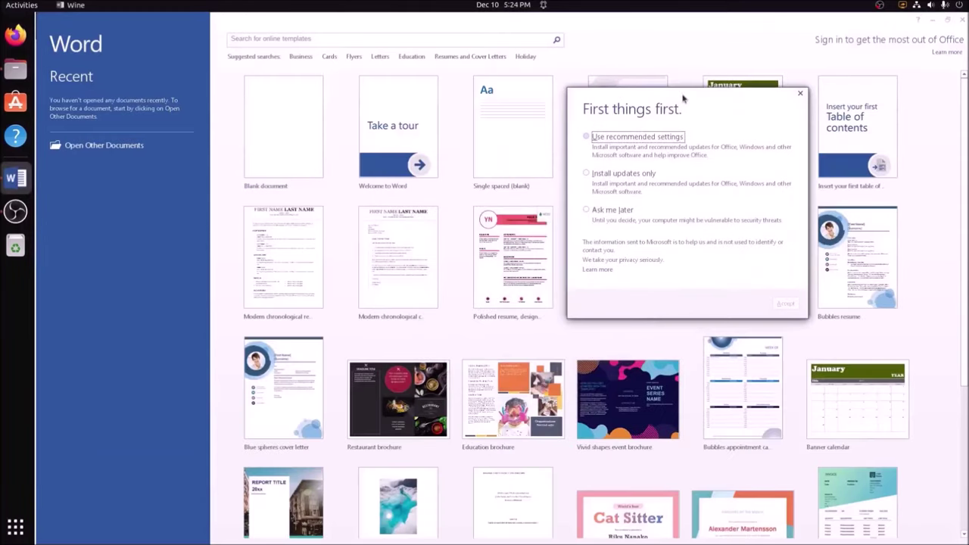
- Answer 'Ask me later' to the update prompt, dismiss the welcome message, then close Word
click(606, 210)
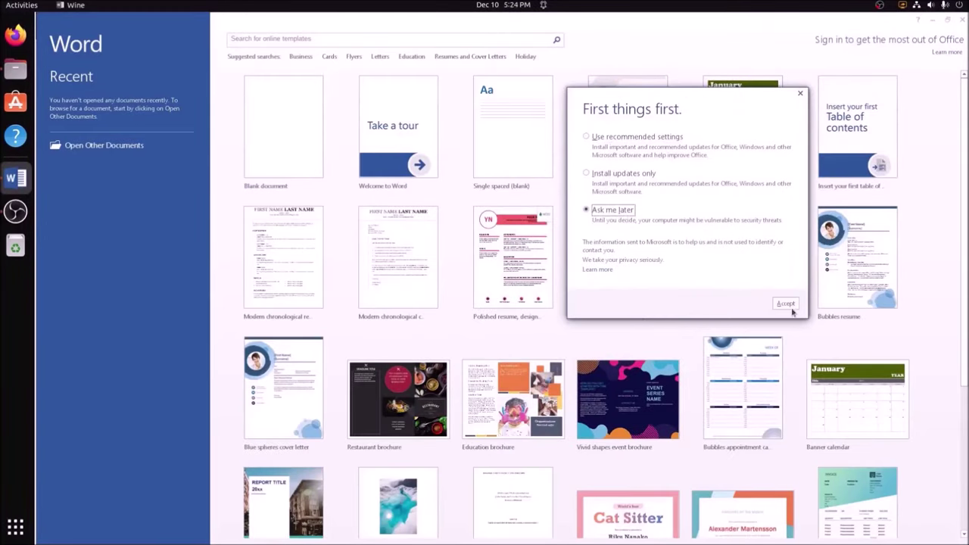
click(787, 304)
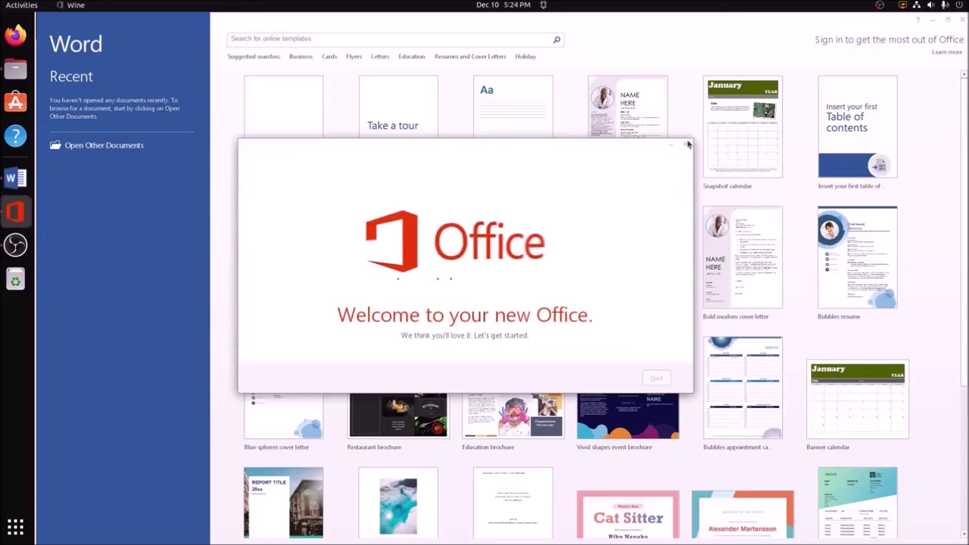
click(685, 145)
scroll(364, 378, down, 3)
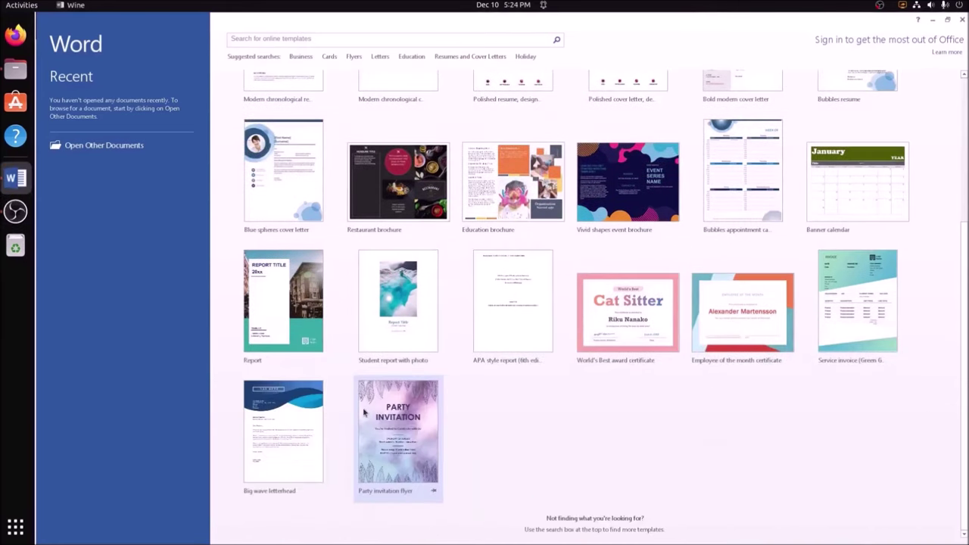
scroll(381, 385, up, 3)
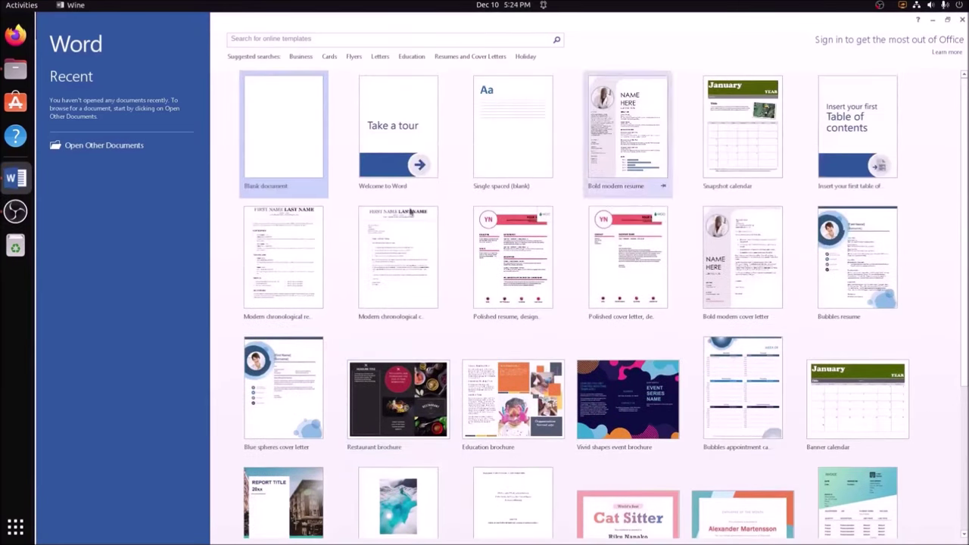
scroll(560, 295, down, 2)
scroll(572, 306, up, 2)
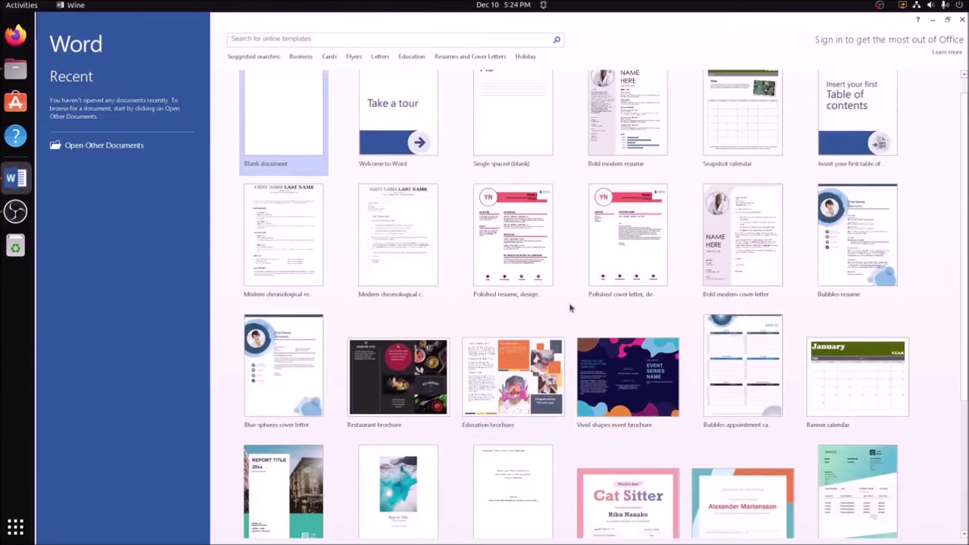
click(962, 19)
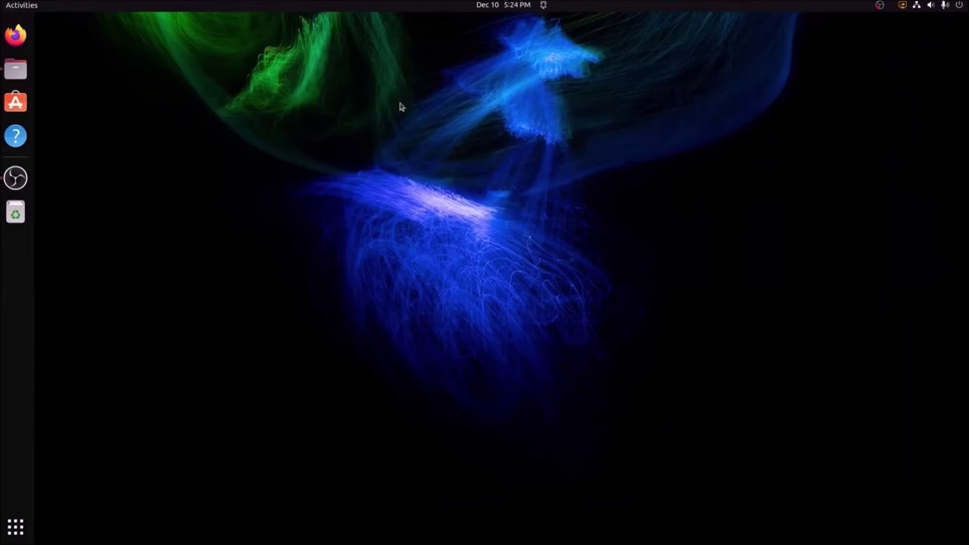